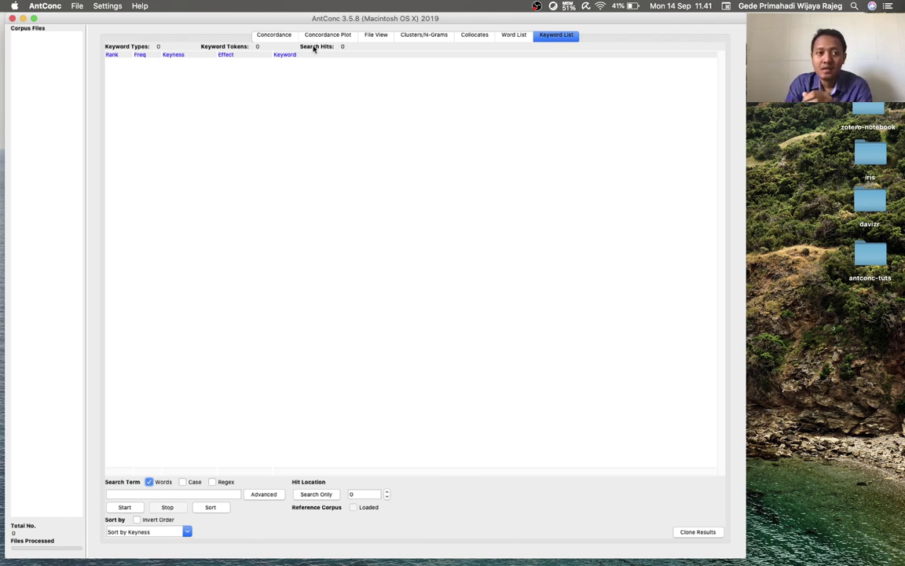
Load the webscraping_cerpen_2010 folder as the corpus and generate its word list.
left_click(78, 8)
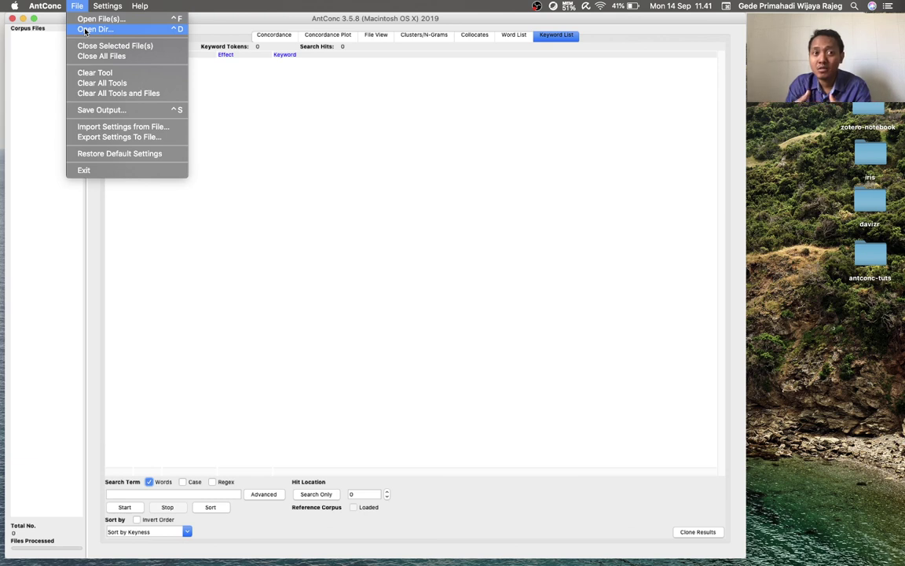
left_click(85, 30)
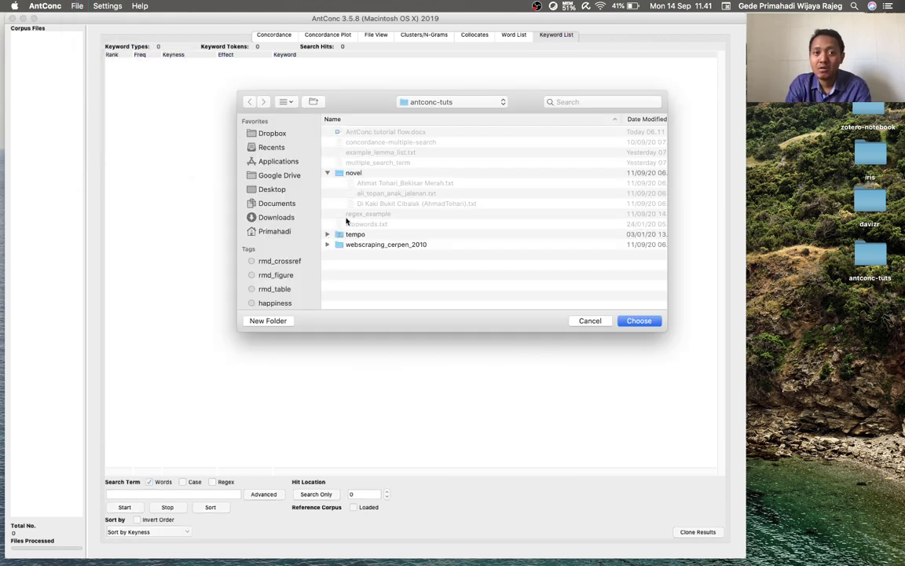
left_click(380, 246)
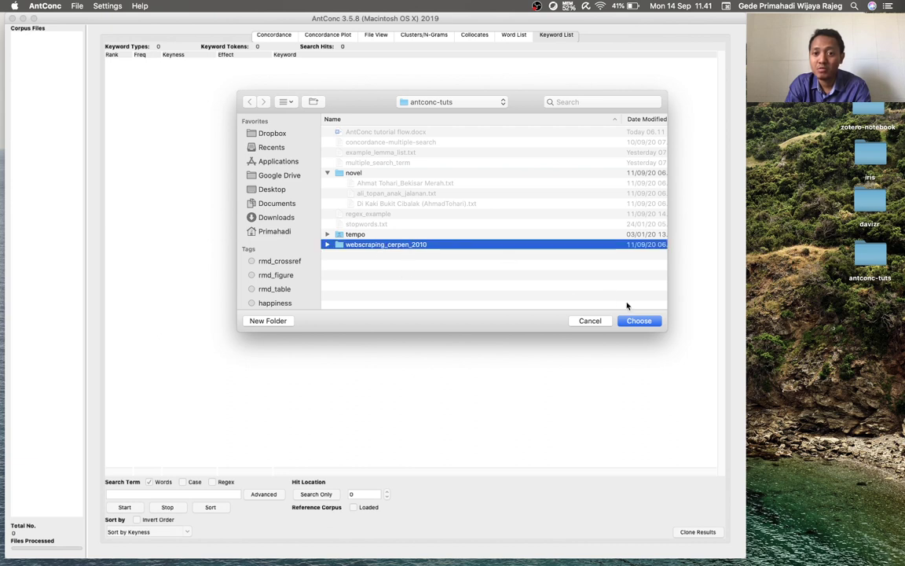
left_click(640, 322)
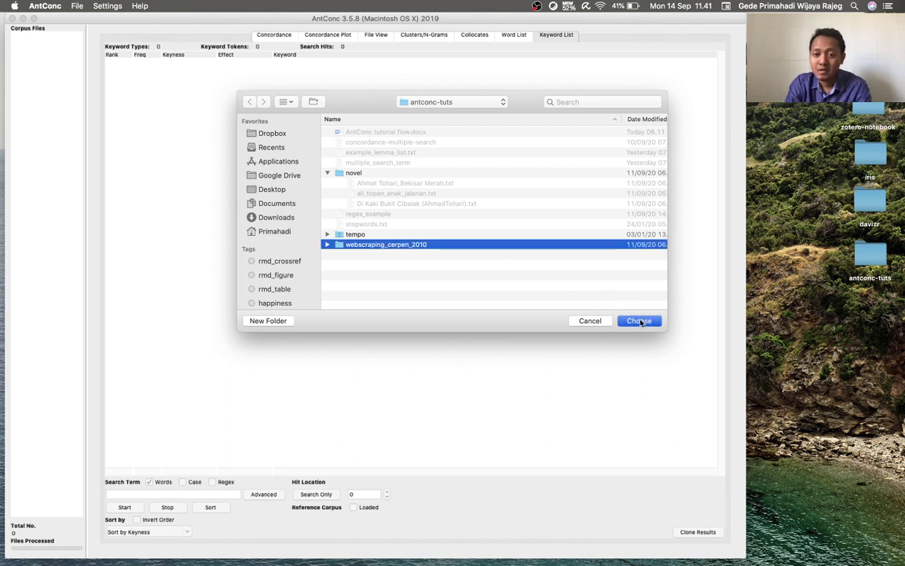
left_click(517, 36)
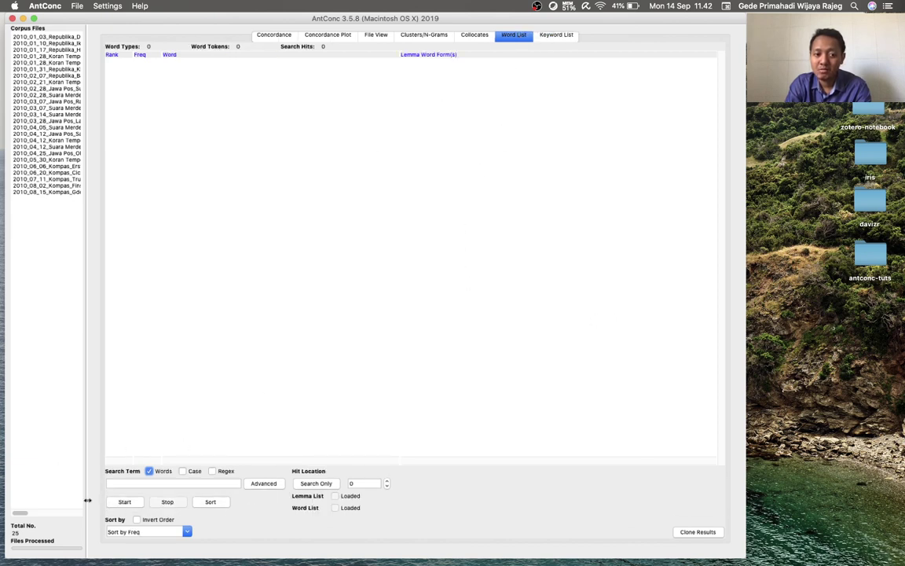
left_click(125, 503)
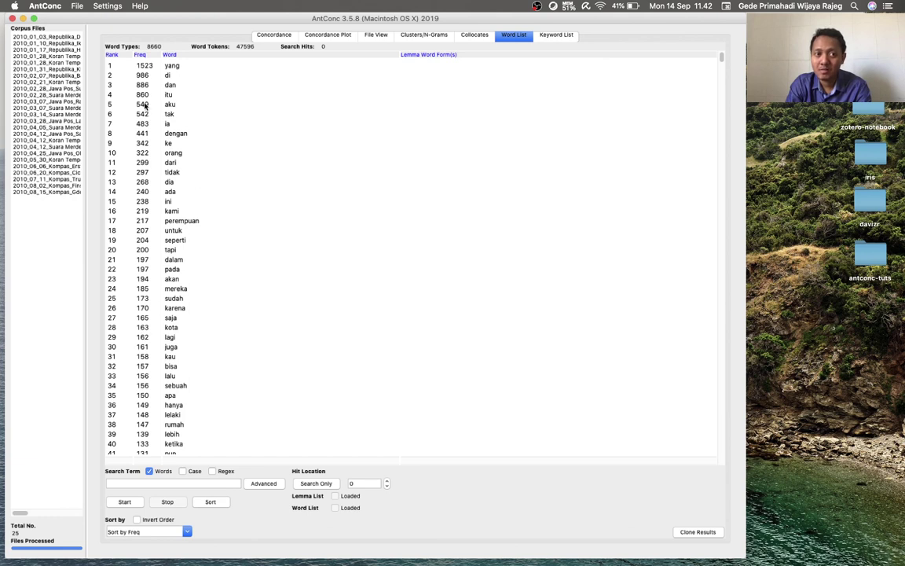
Save the word list output as freqlist-reference-corpus.txt in the antconc-tuts folder on the Desktop.
left_click(78, 6)
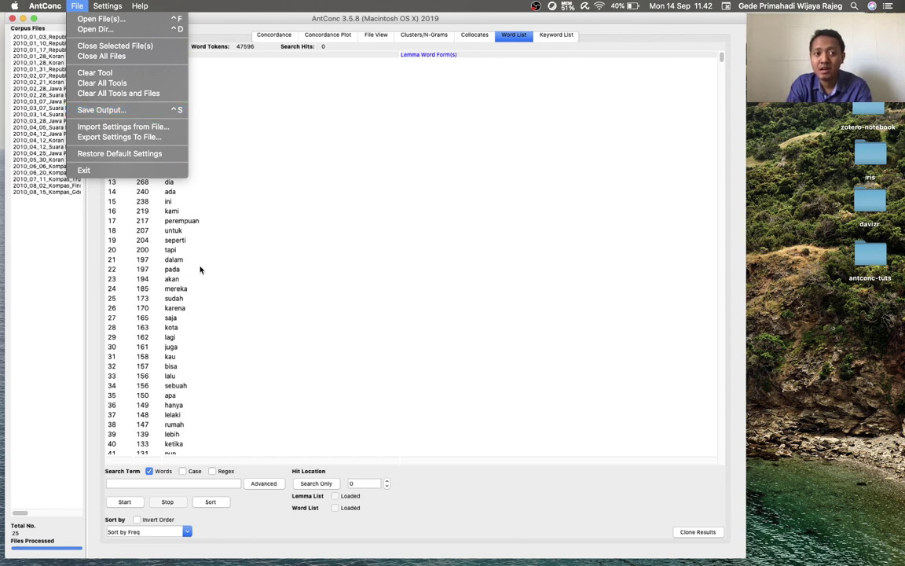
left_click(130, 114)
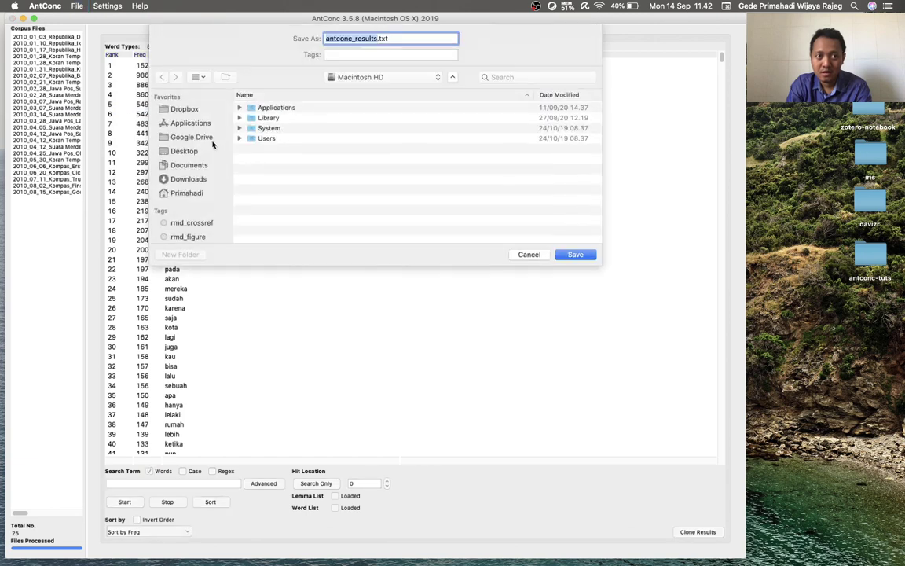
left_click(192, 165)
left_click(189, 151)
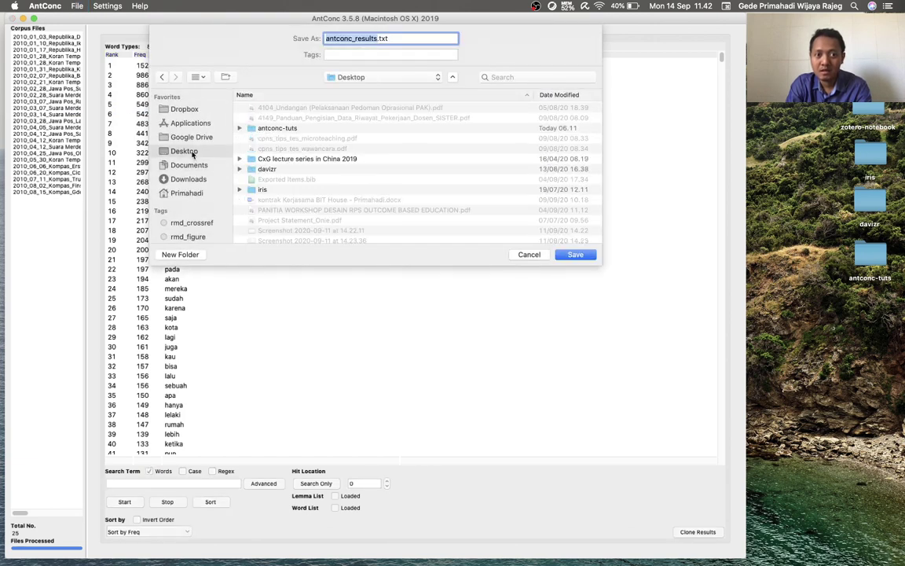
double_click(262, 130)
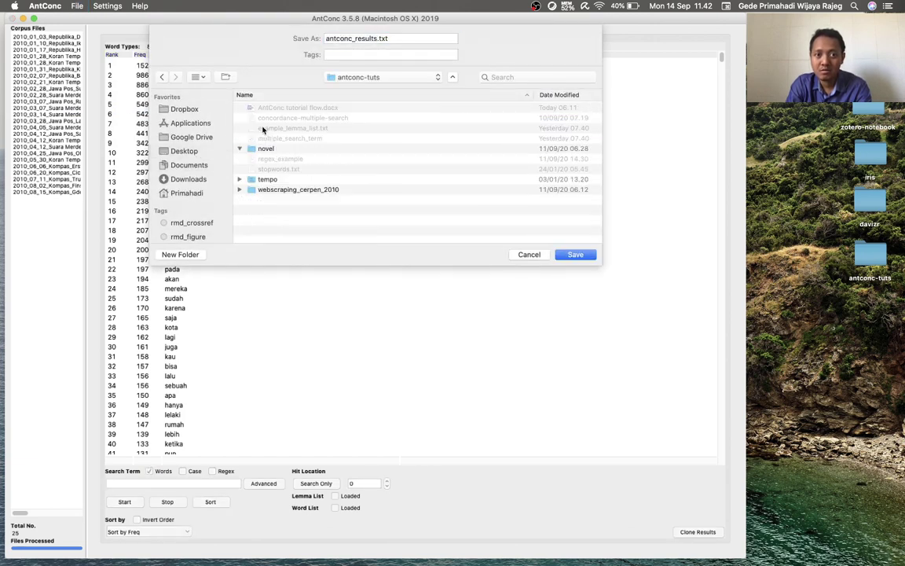
left_click(377, 39)
double_click(376, 39)
type("freq")
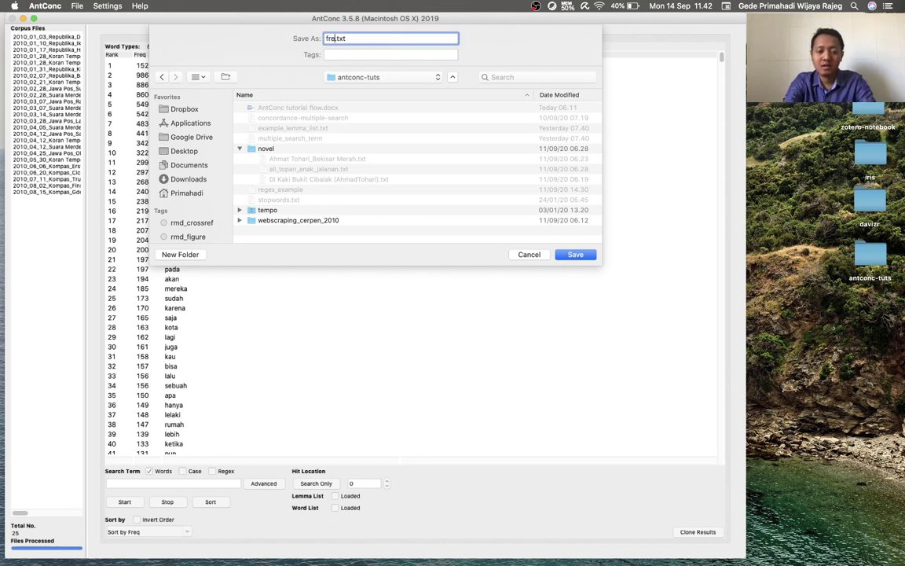
type("list-refere")
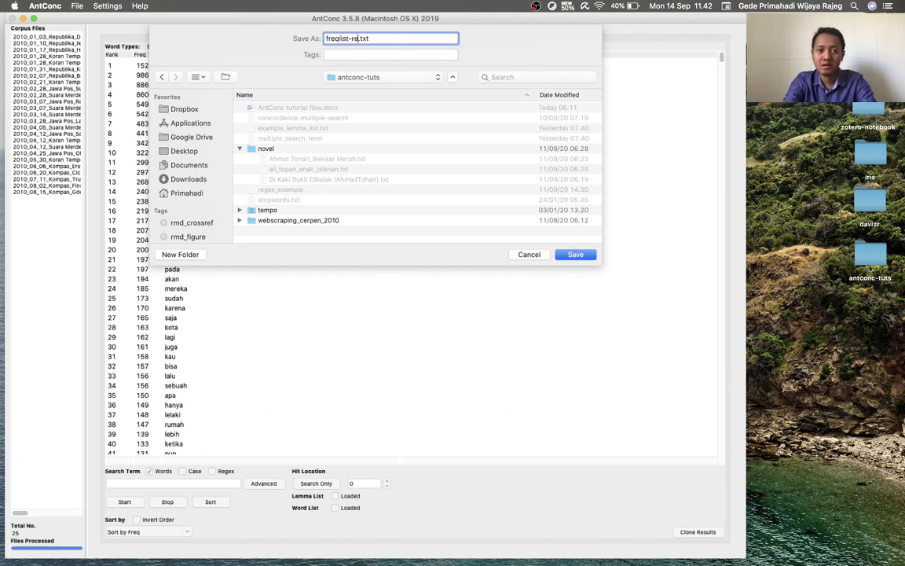
type("nce-co")
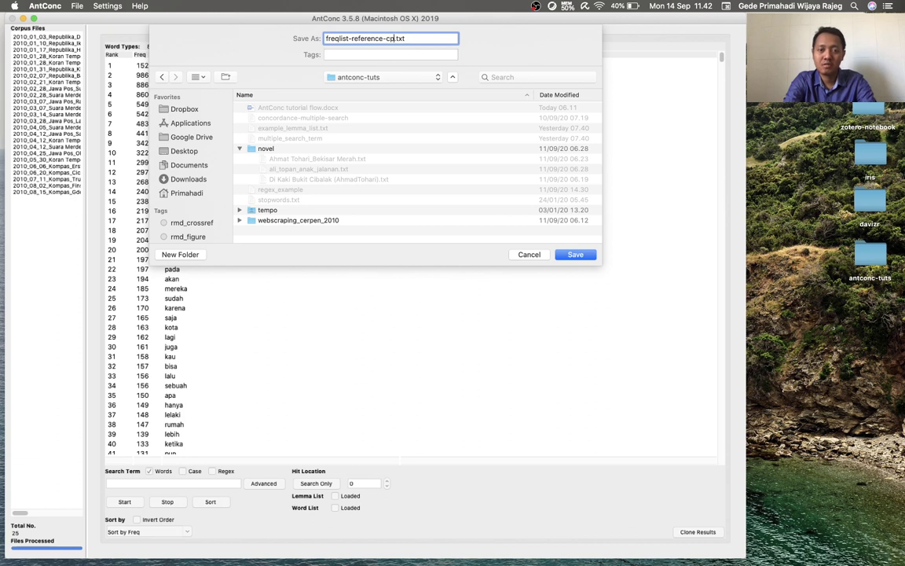
type("rpus")
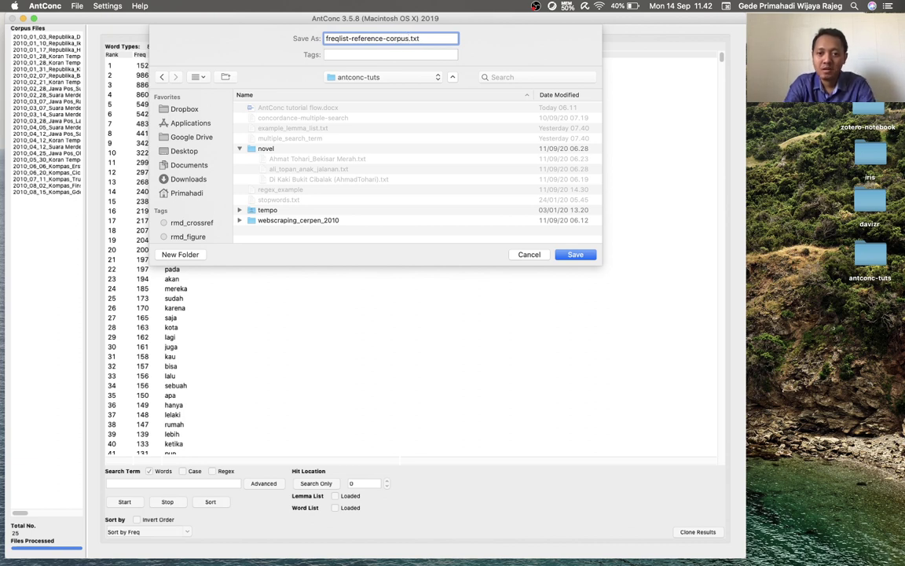
key("Return")
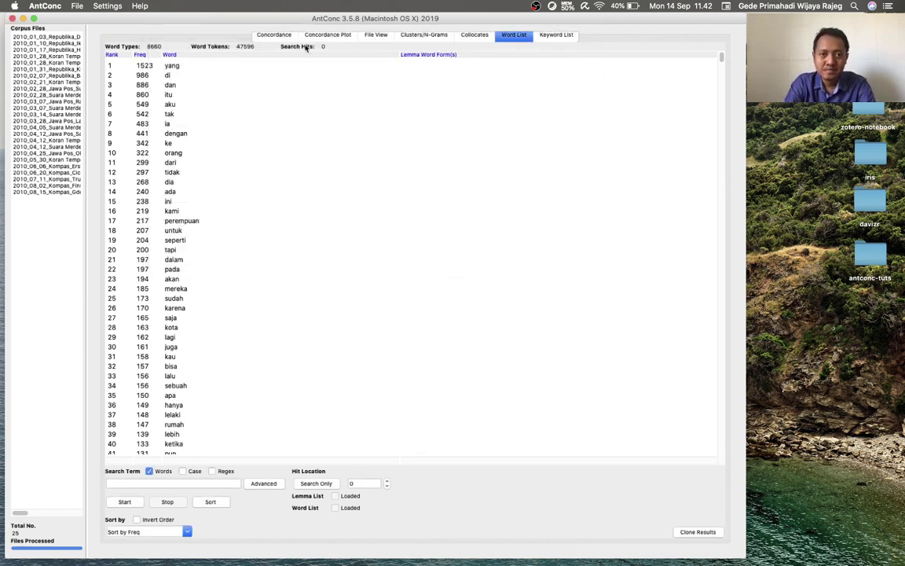
Clear all tools and files, and load the tempo folder as the target corpus for the Keyword List tool.
left_click(78, 6)
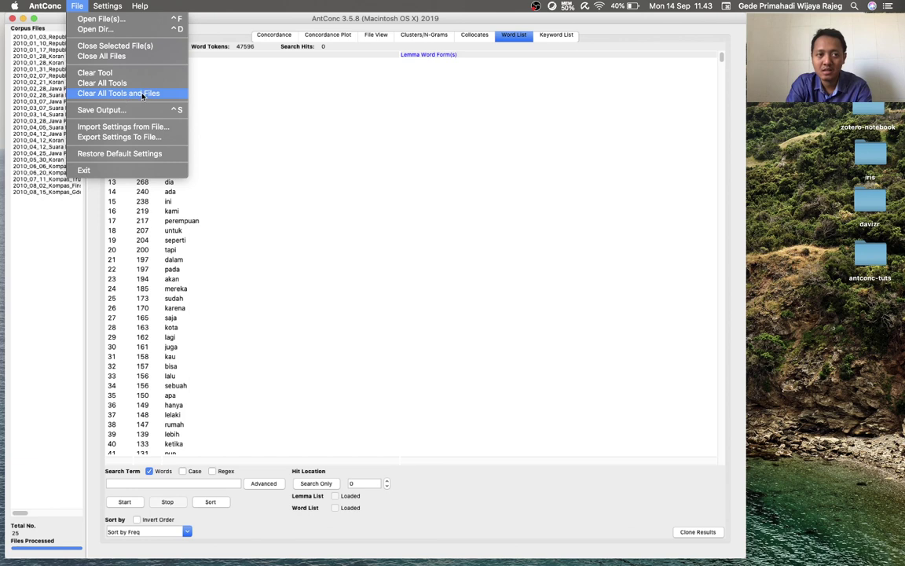
left_click(124, 94)
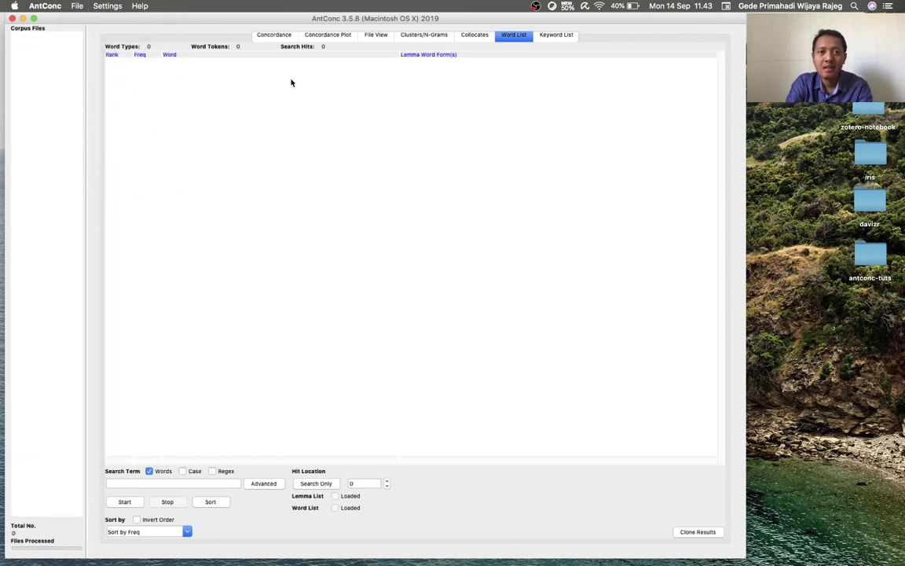
left_click(561, 36)
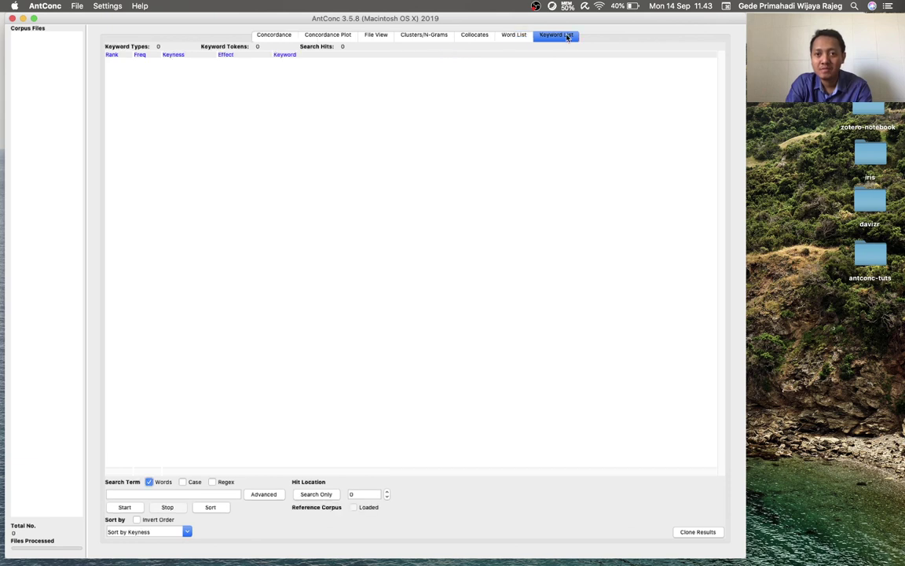
left_click(76, 6)
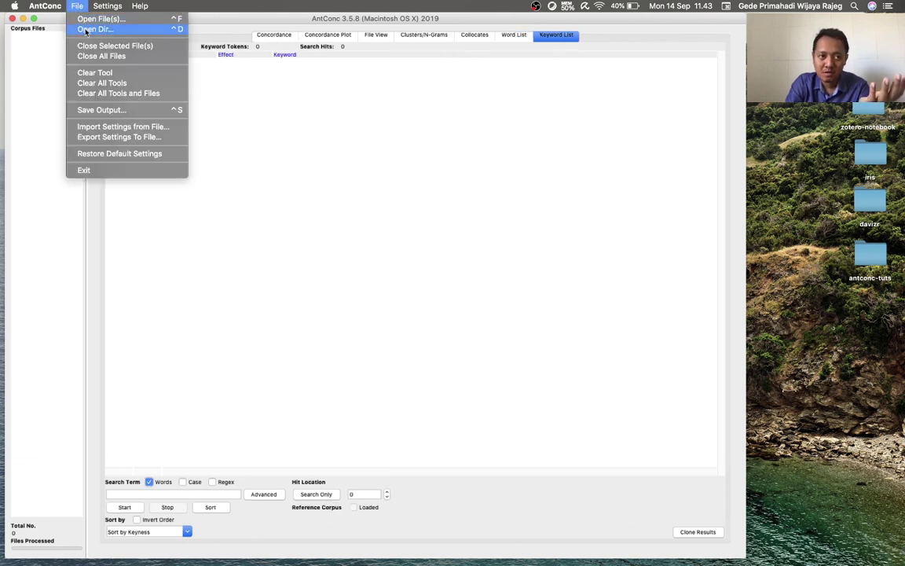
left_click(87, 29)
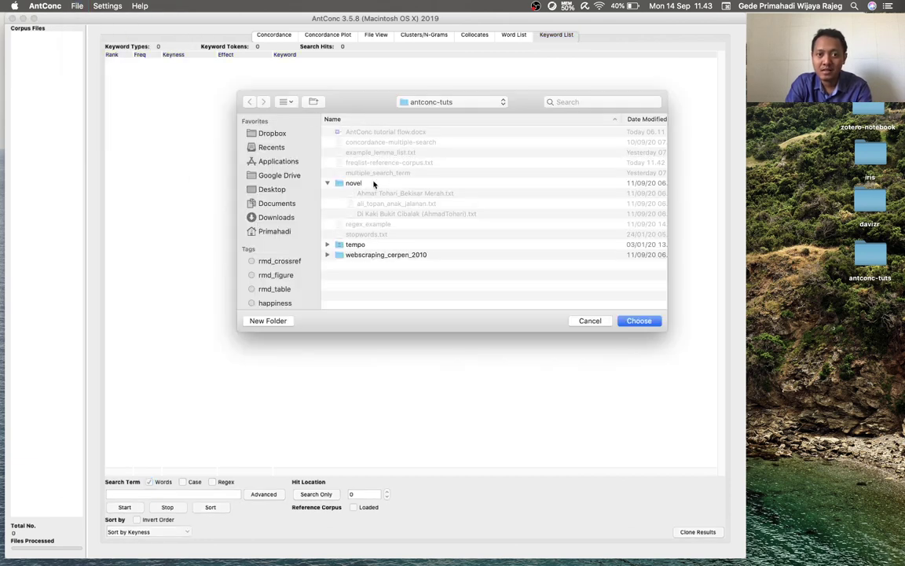
left_click(340, 244)
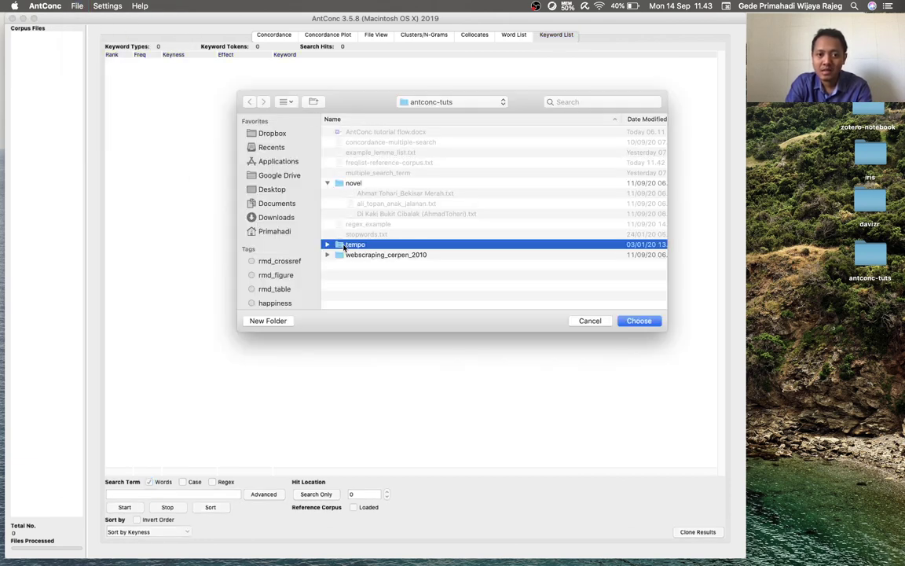
left_click(640, 321)
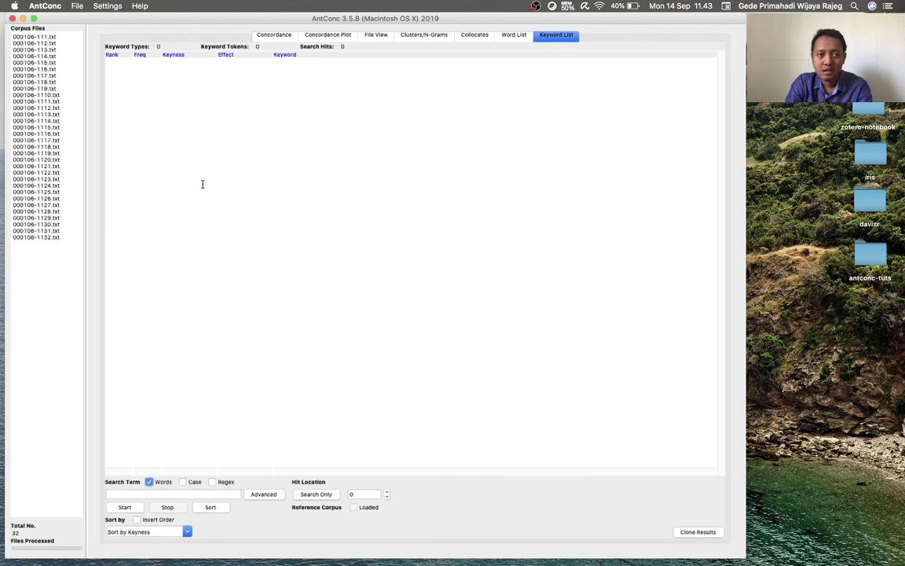
Set the reference corpus in the Keyword List preferences to use word lists instead of raw files.
left_click(115, 7)
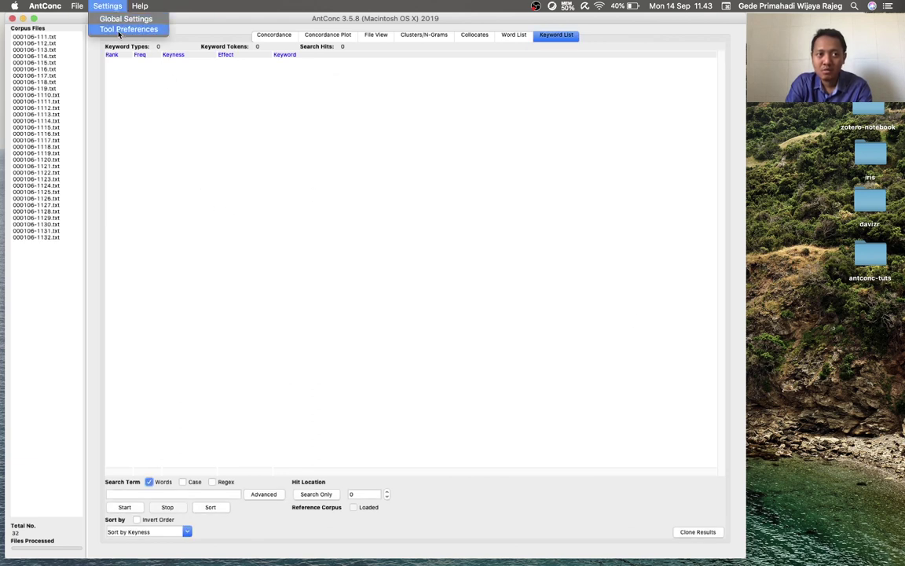
left_click(120, 31)
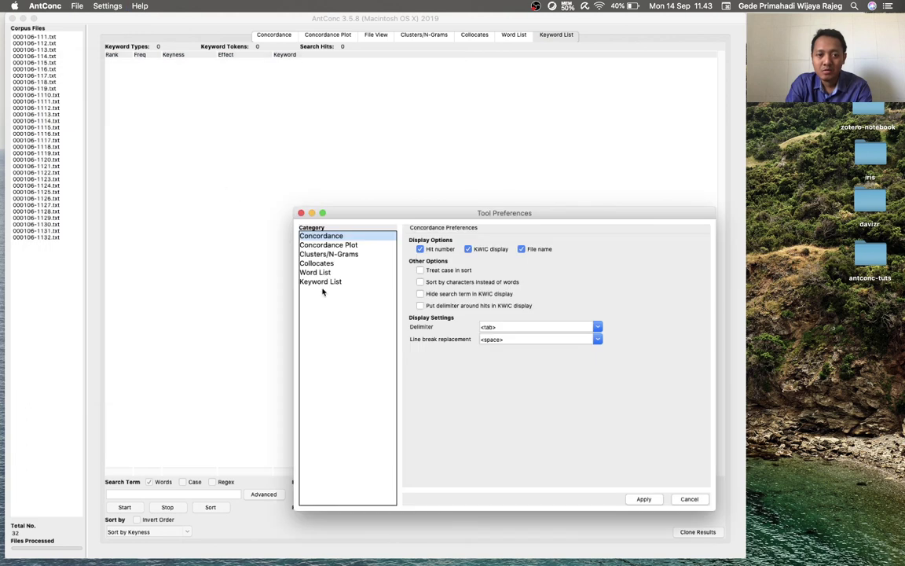
left_click(323, 283)
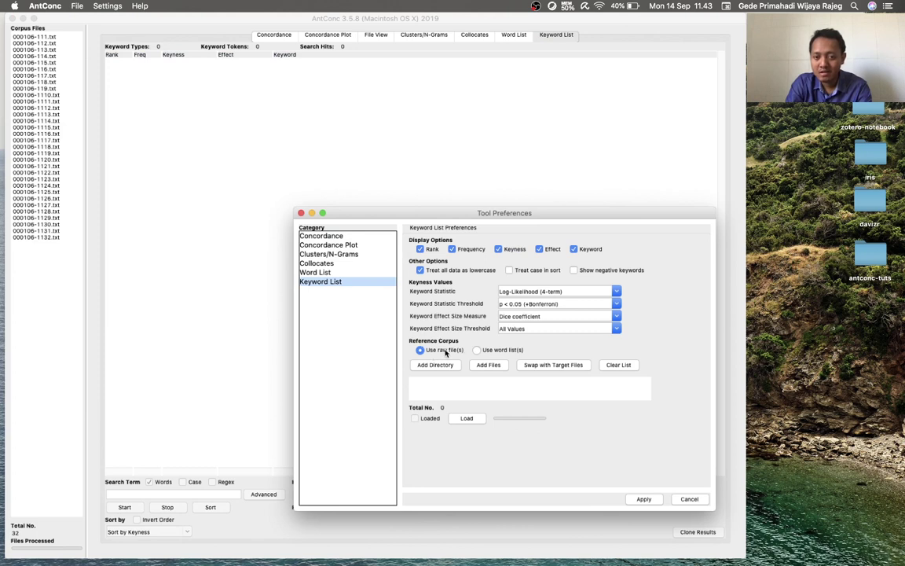
left_click(483, 350)
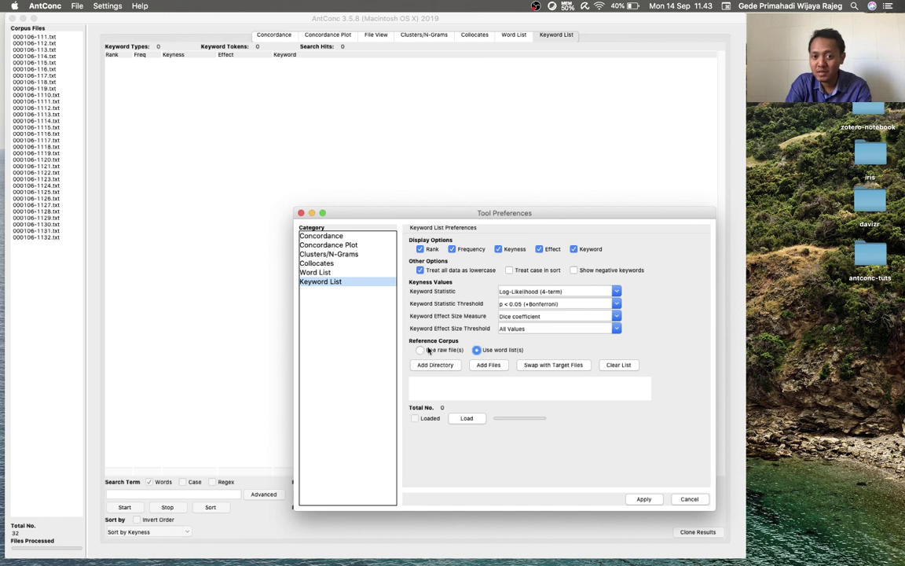
Add freqlist-reference-corpus.txt from the Desktop's antconc-tuts folder as the reference corpus, load it and apply the preferences.
left_click(486, 366)
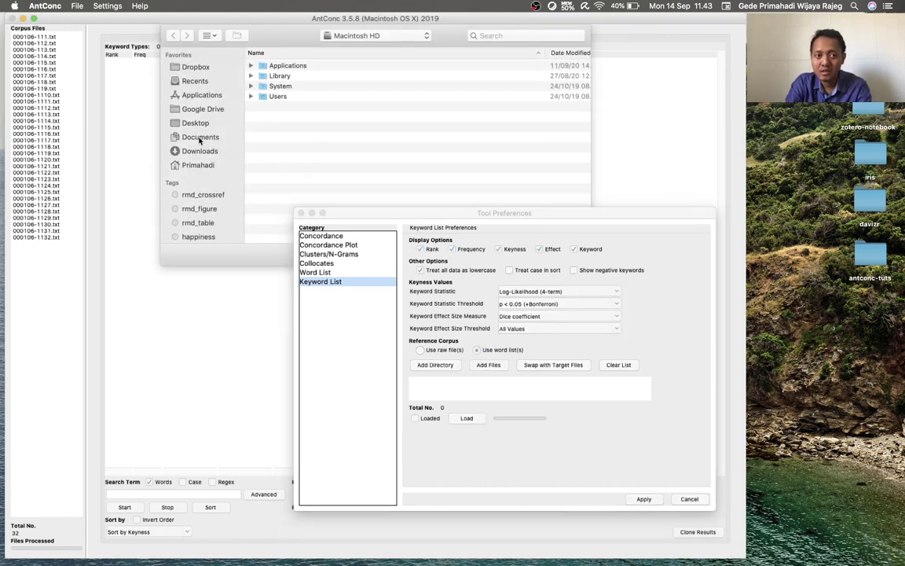
left_click(198, 124)
double_click(258, 76)
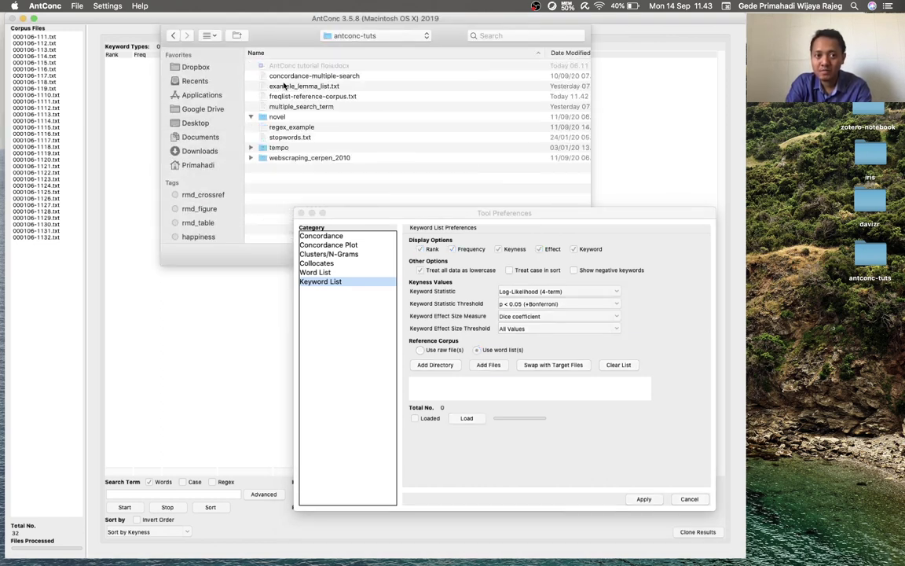
left_click(344, 97)
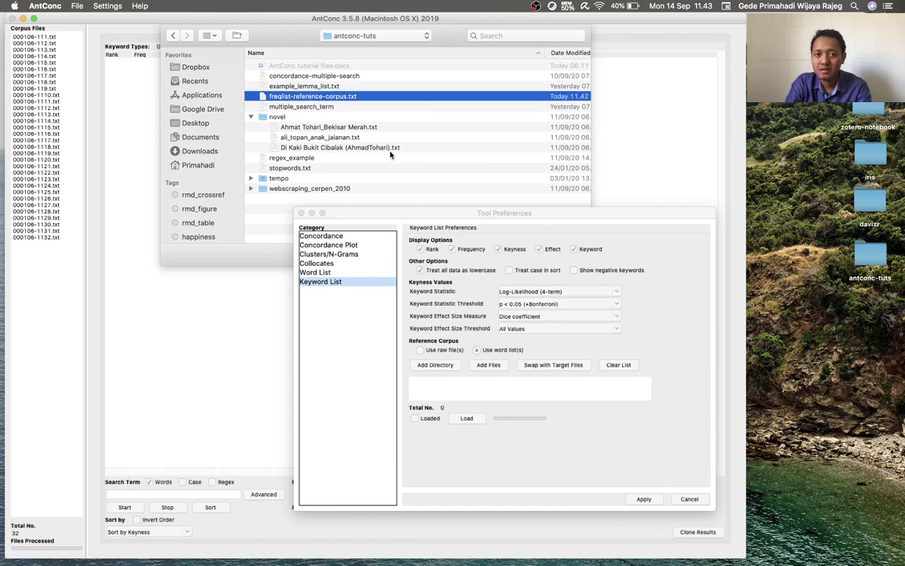
double_click(303, 99)
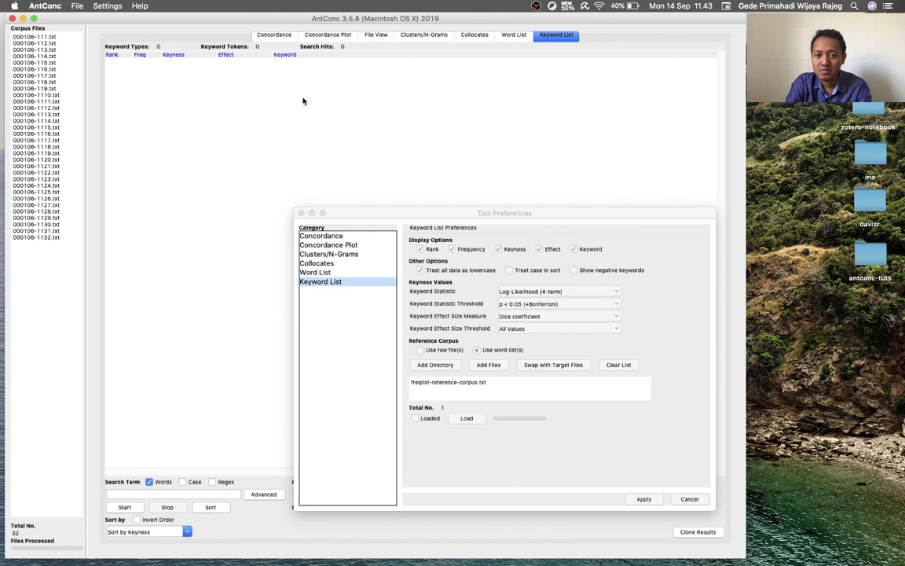
left_click(466, 418)
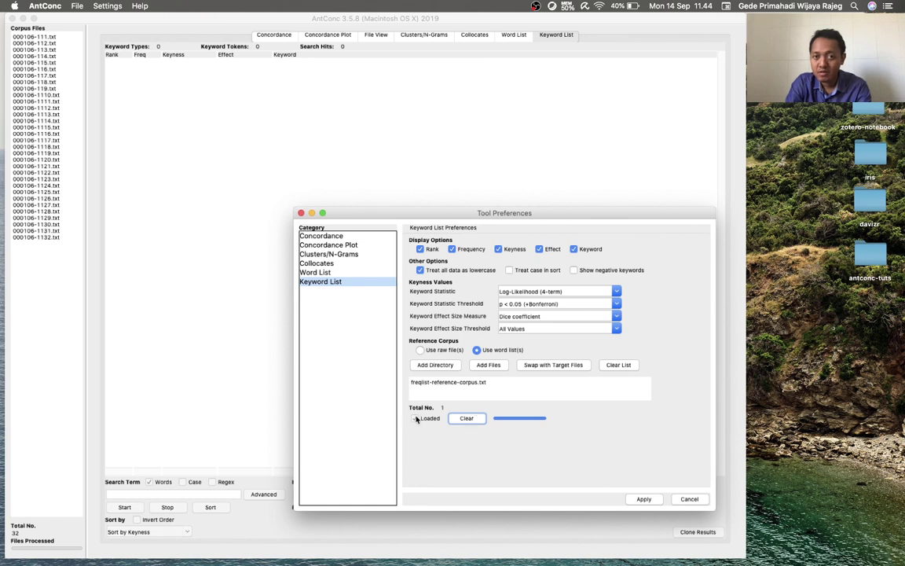
left_click(643, 498)
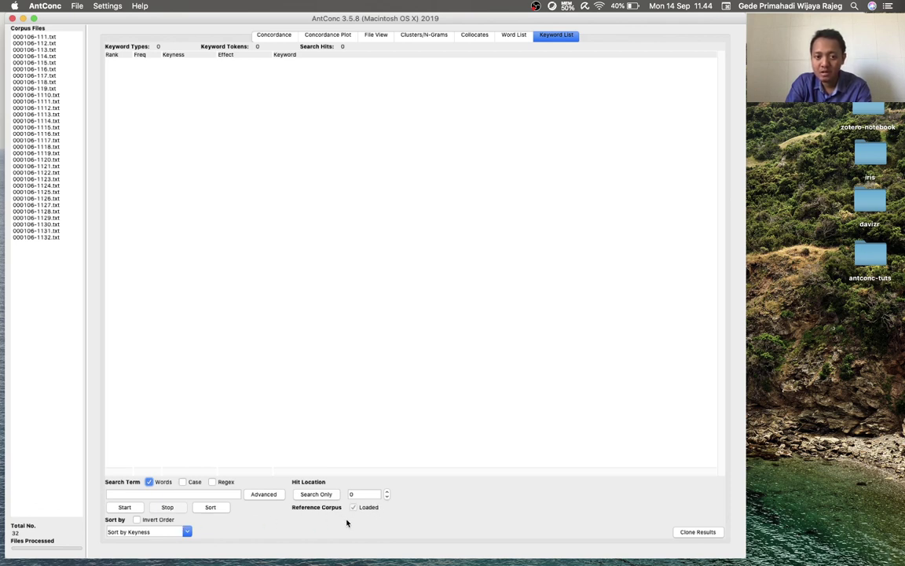
Generate the keyword list for the tempo corpus, allowing the required word list to be created.
left_click(132, 507)
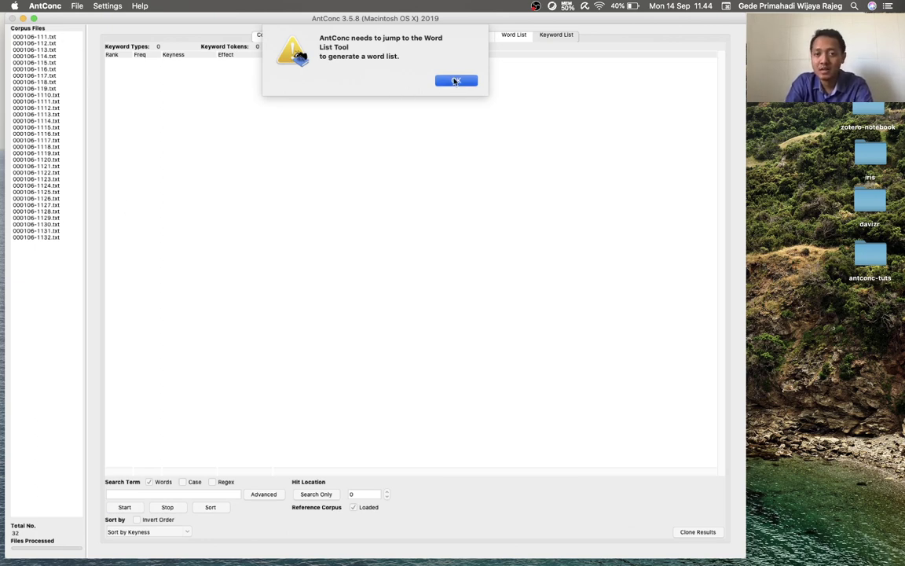
left_click(447, 84)
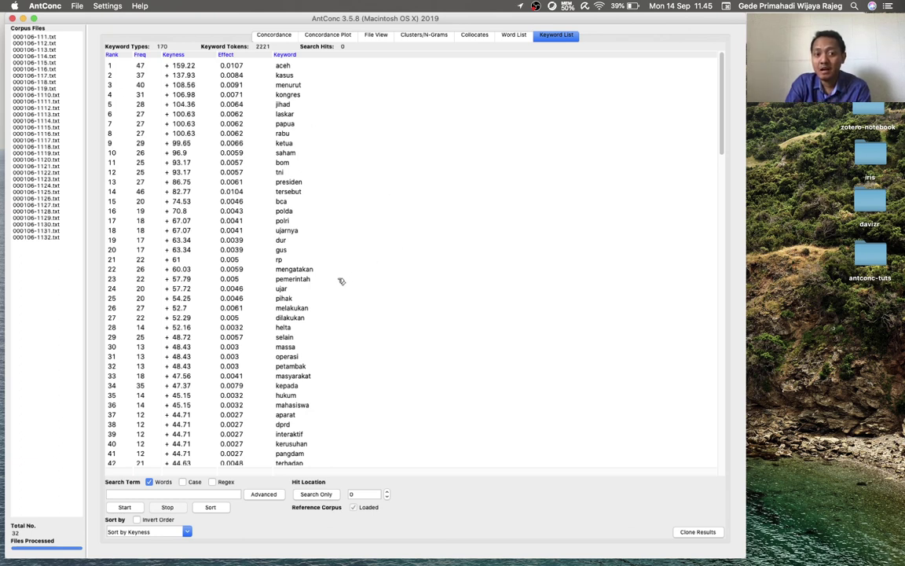
Examine the concordance lines of the keyword "aceh" and return to the keyword list.
left_click(286, 67)
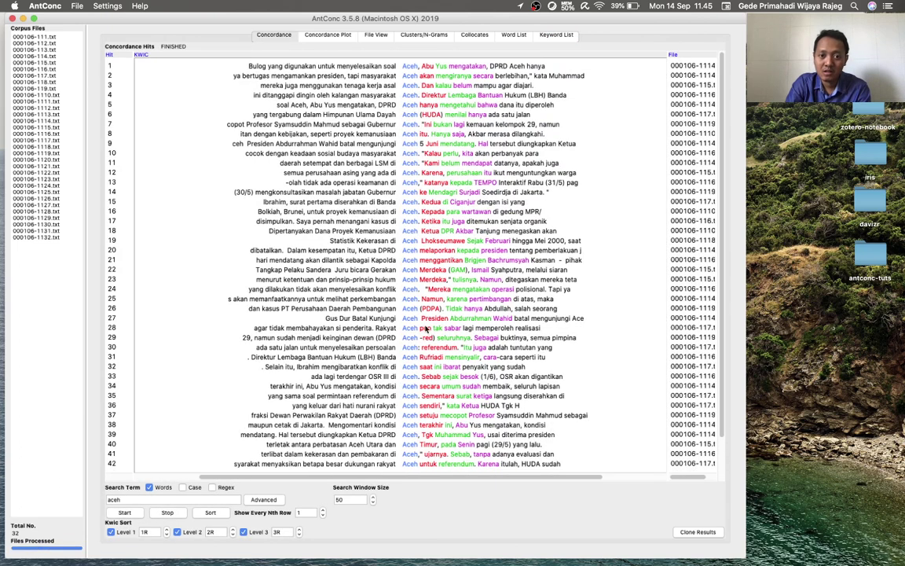
left_click(555, 36)
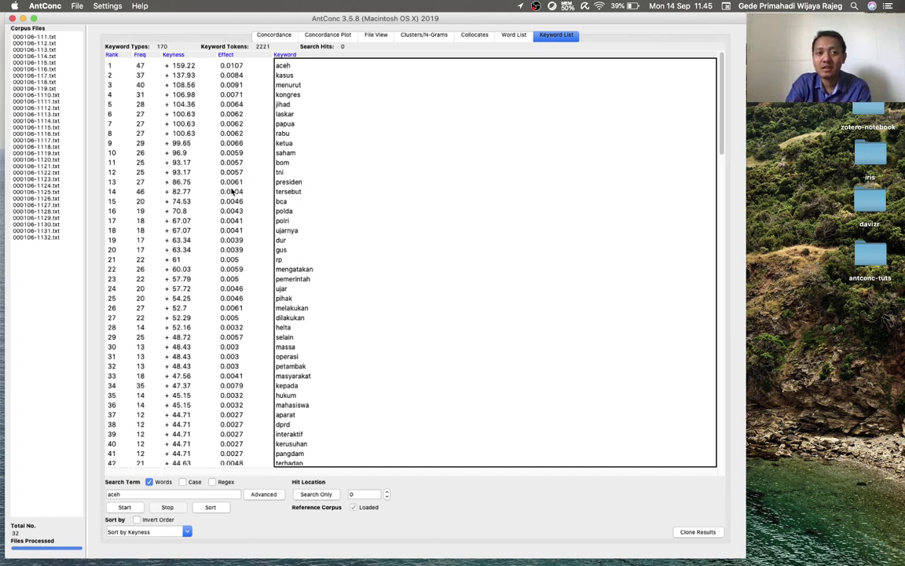
left_click(789, 333)
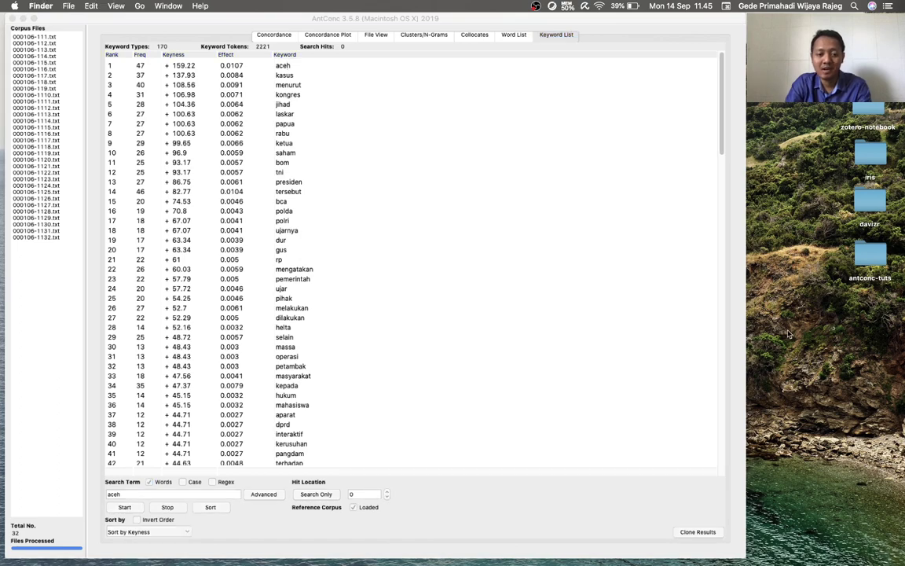